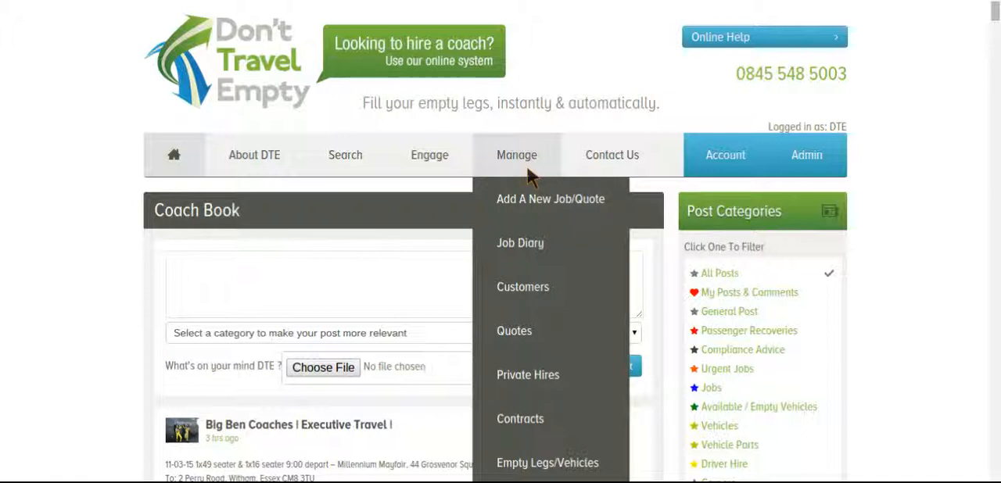
- Go to the Sales Ledger and start creating a new invoice
scroll(530, 176, down, 2)
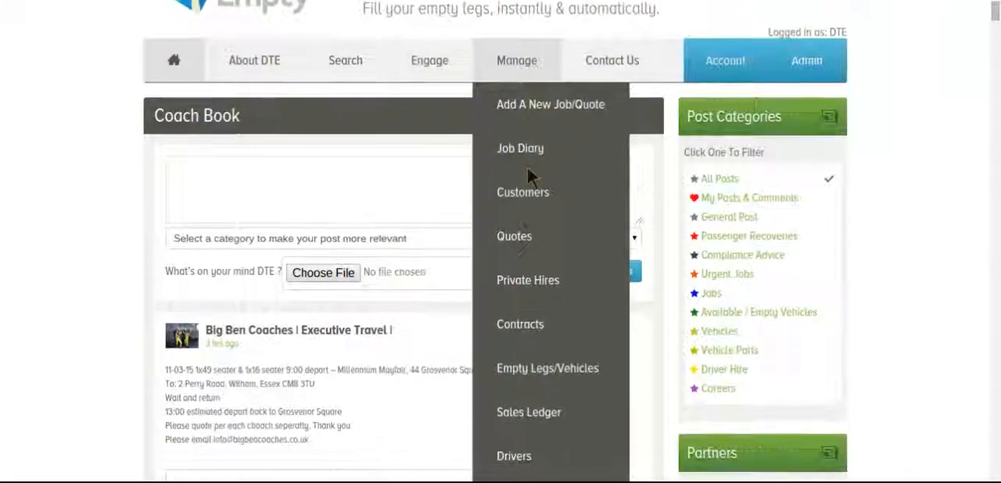
click(538, 416)
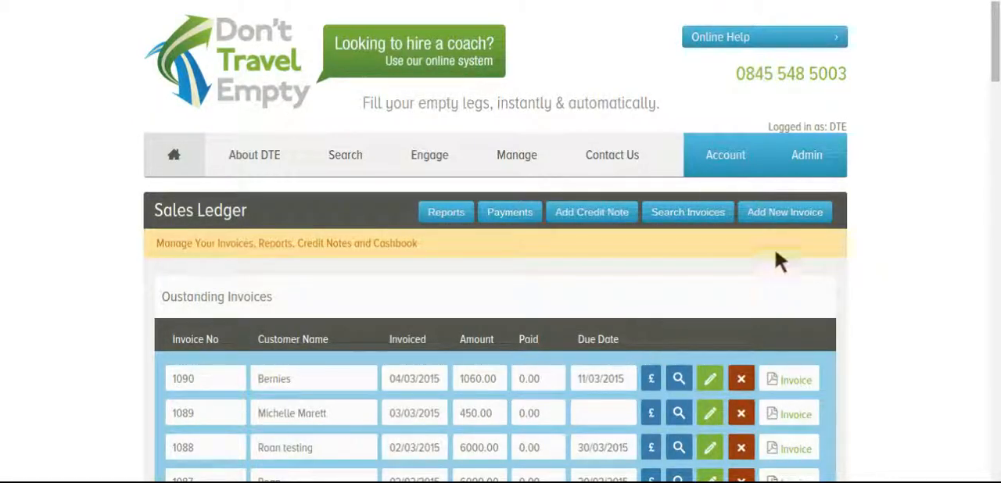
click(788, 216)
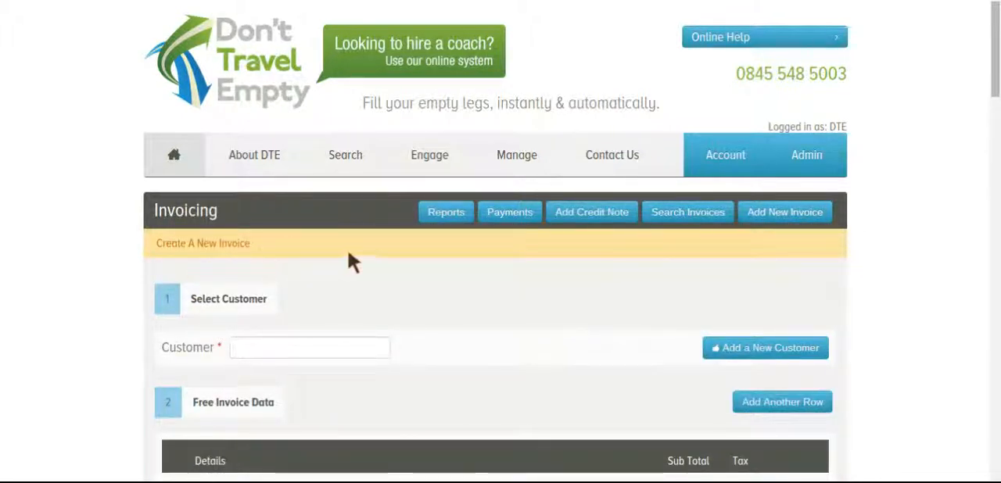
- Set the invoice's customer by searching for the existing customer's name and picking the match
scroll(375, 264, down, 2)
click(376, 258)
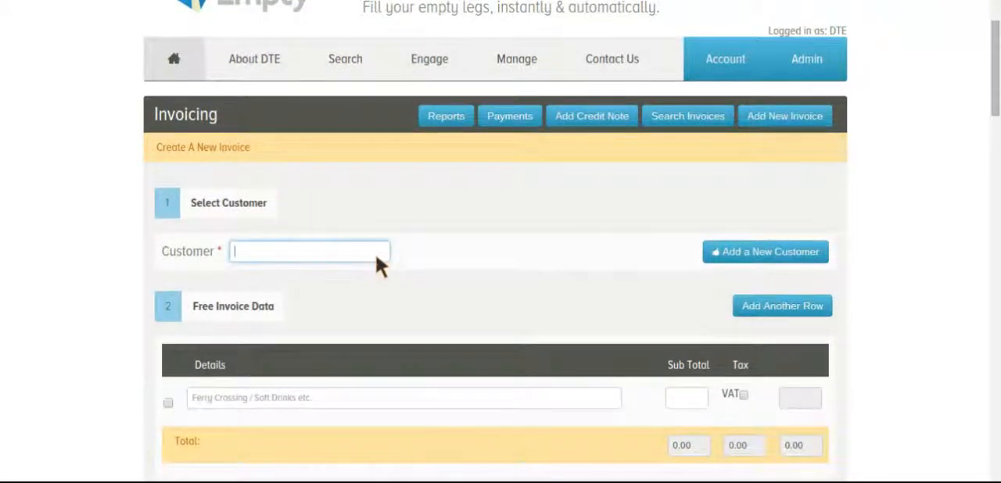
text(ben)
text(nie)
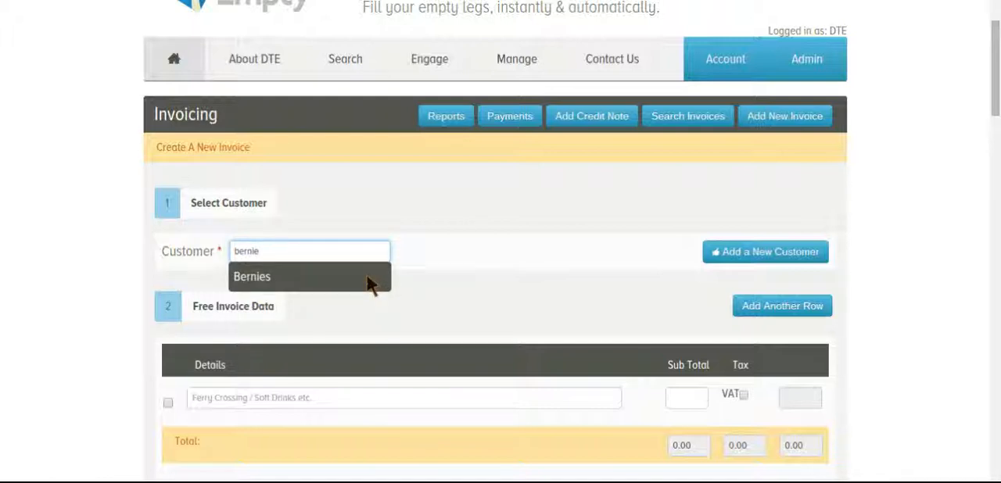
click(370, 285)
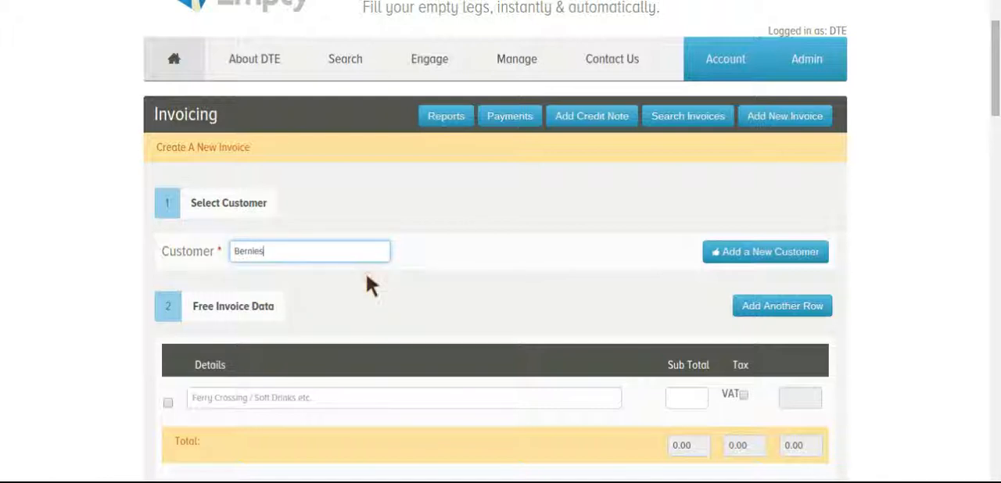
- Review the selected customer's details and look through the list of jobs to invoice
scroll(924, 200, down, 5)
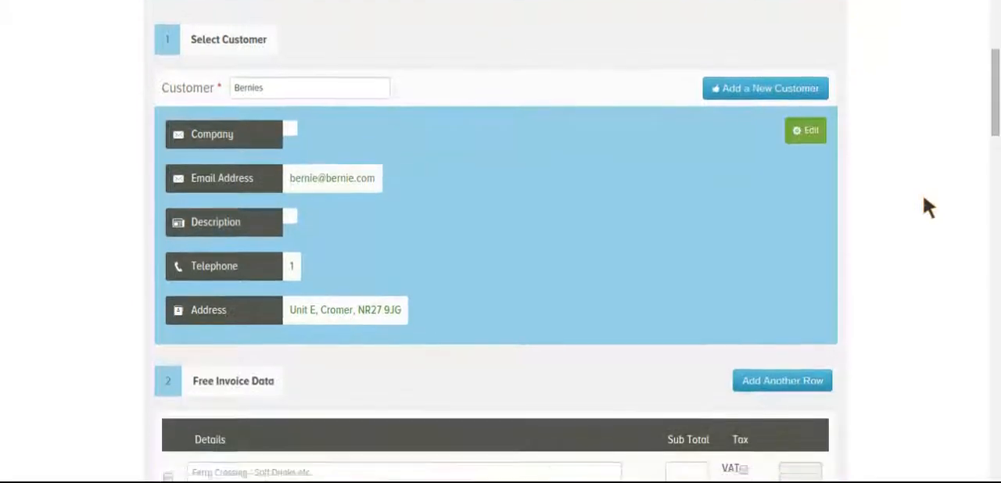
scroll(922, 194, down, 2)
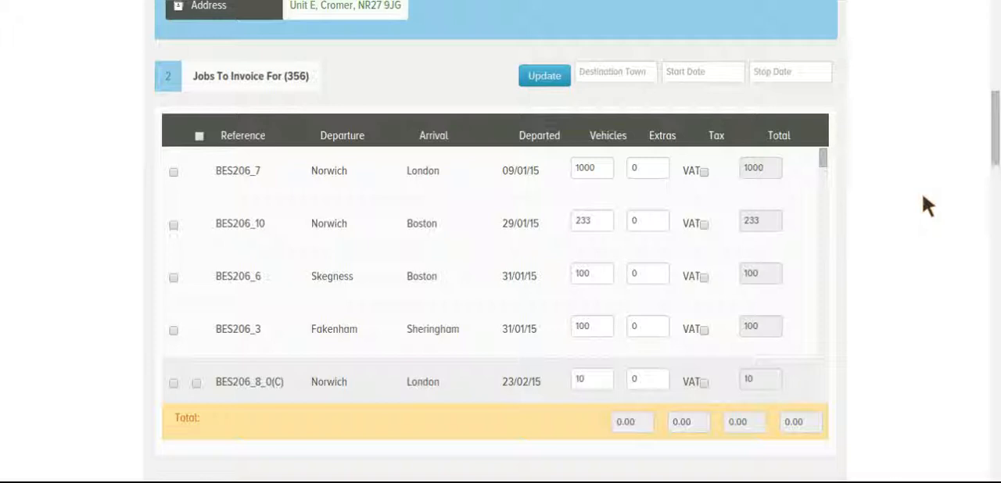
scroll(821, 222, down, 5)
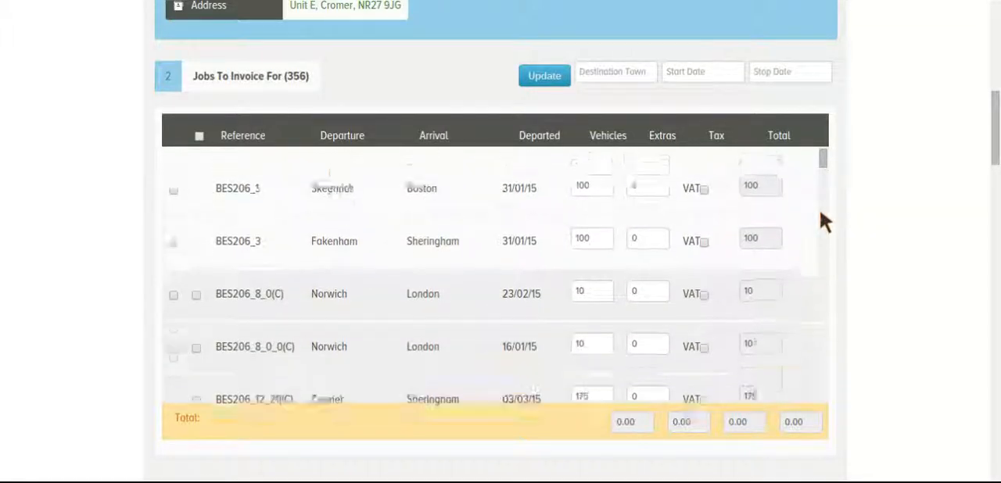
scroll(821, 221, down, 9)
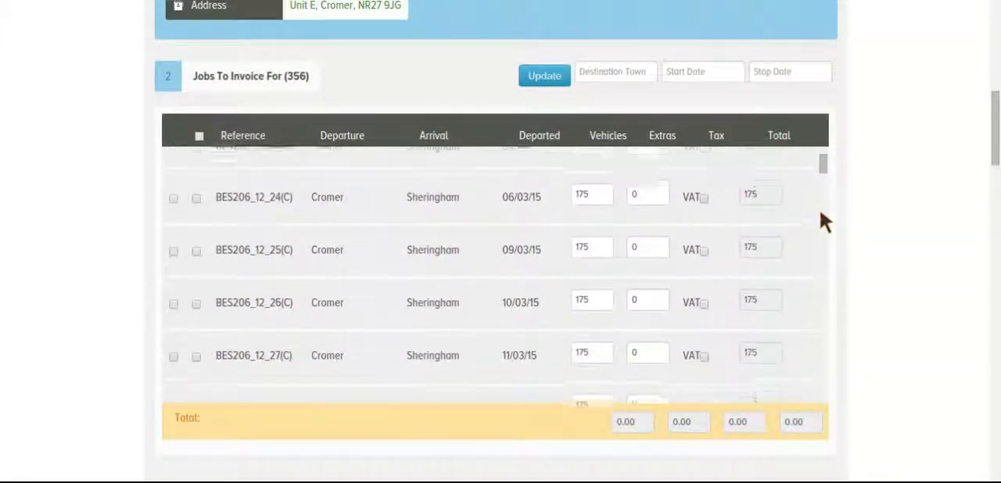
scroll(821, 215, down, 3)
scroll(821, 215, up, 6)
scroll(821, 215, up, 10)
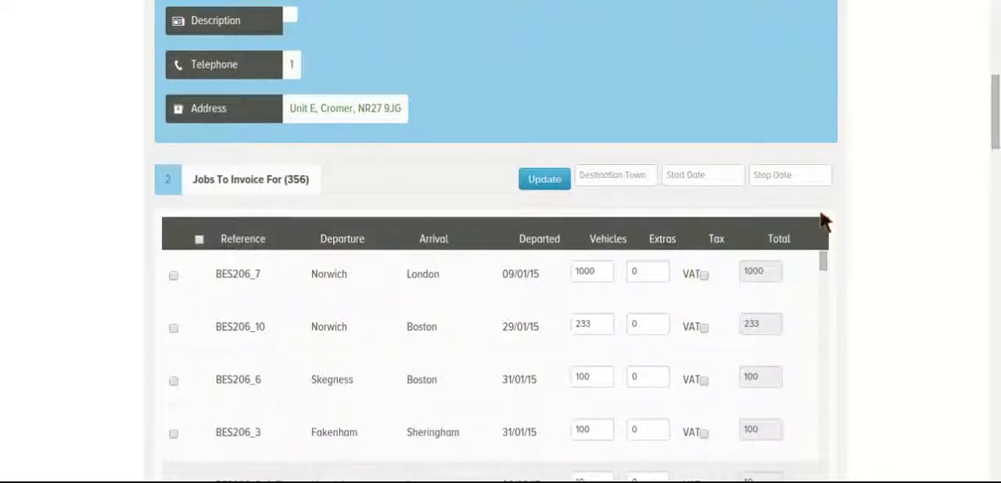
scroll(848, 208, down, 2)
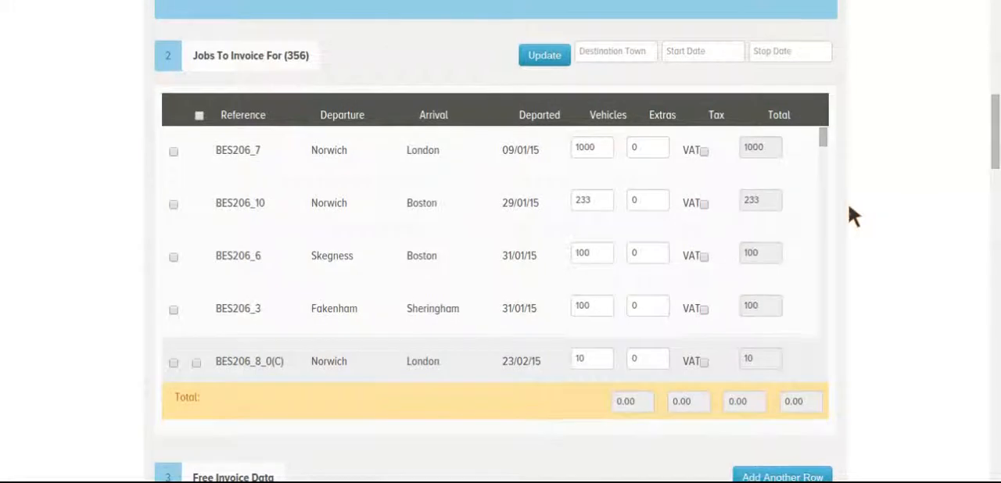
scroll(825, 211, down, 5)
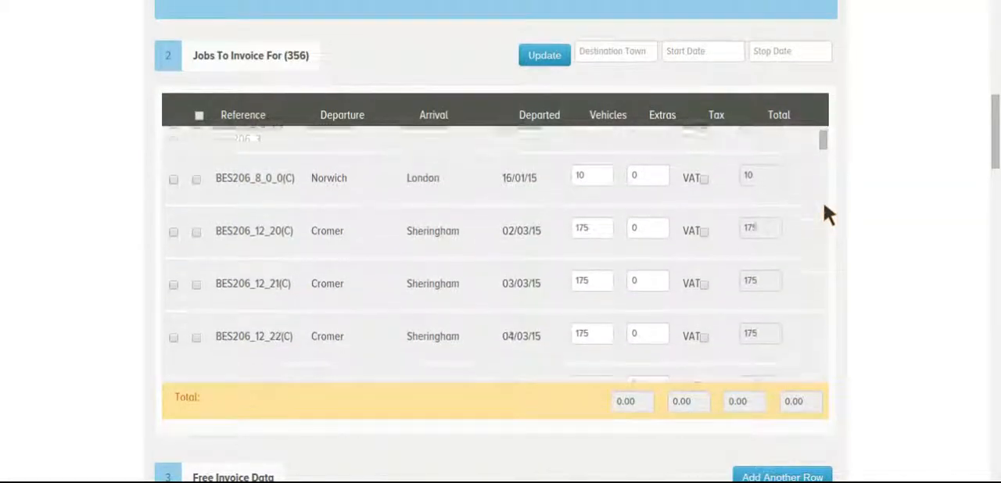
scroll(825, 211, up, 5)
scroll(905, 188, up, 2)
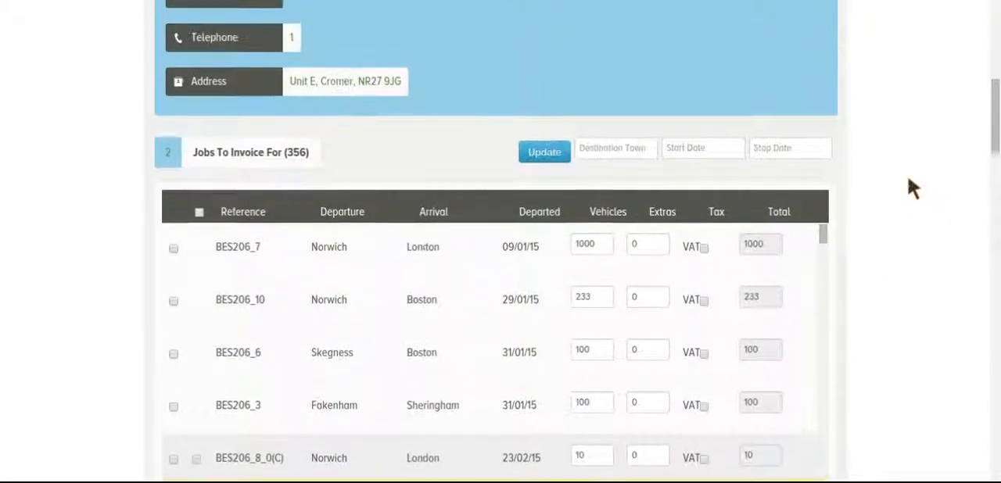
- Examine the destination town, start date and stop date filters for the jobs list, leaving them empty
click(642, 156)
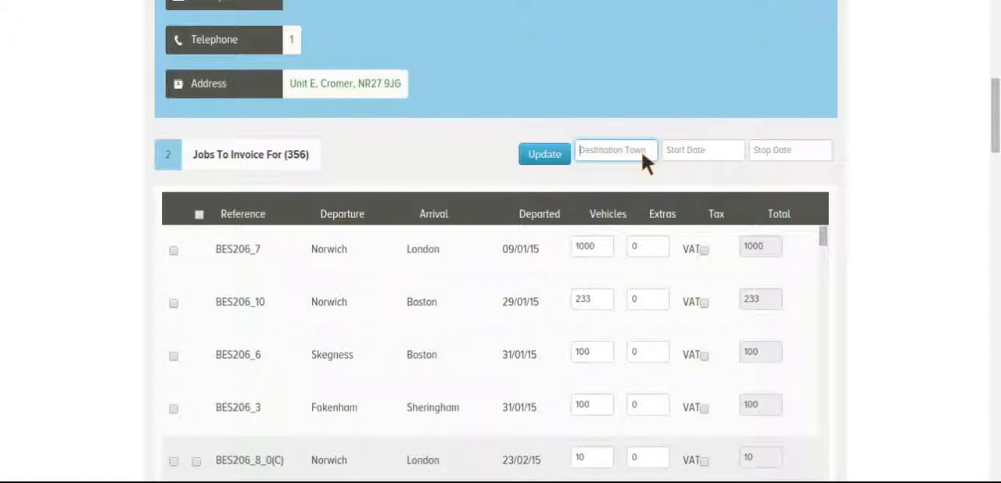
click(688, 156)
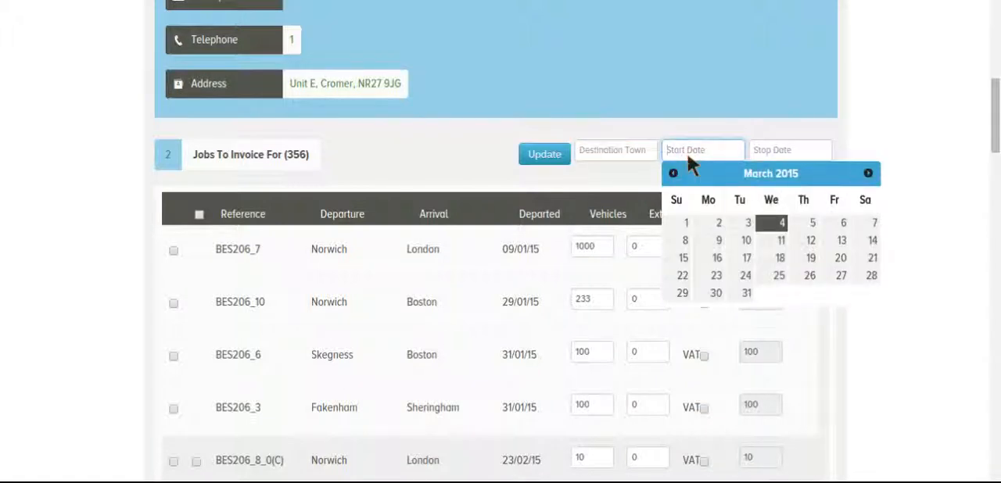
click(771, 155)
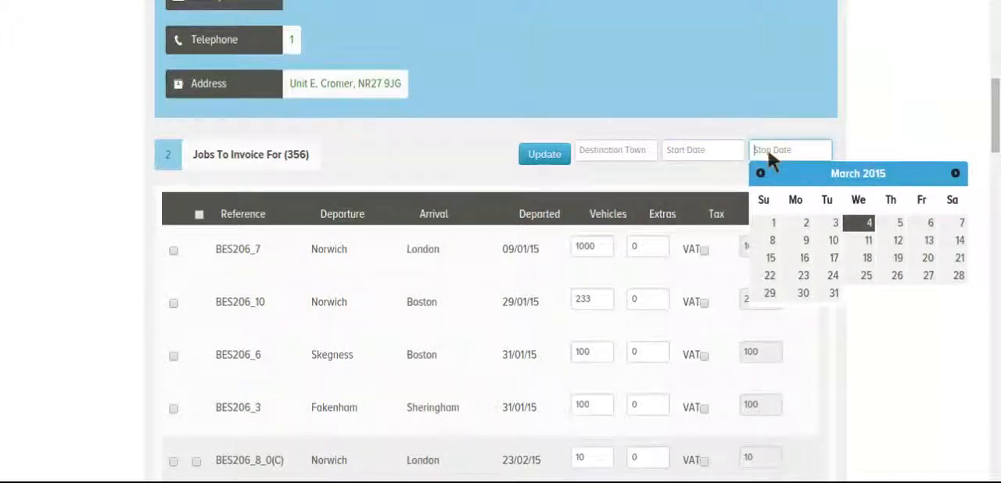
click(435, 152)
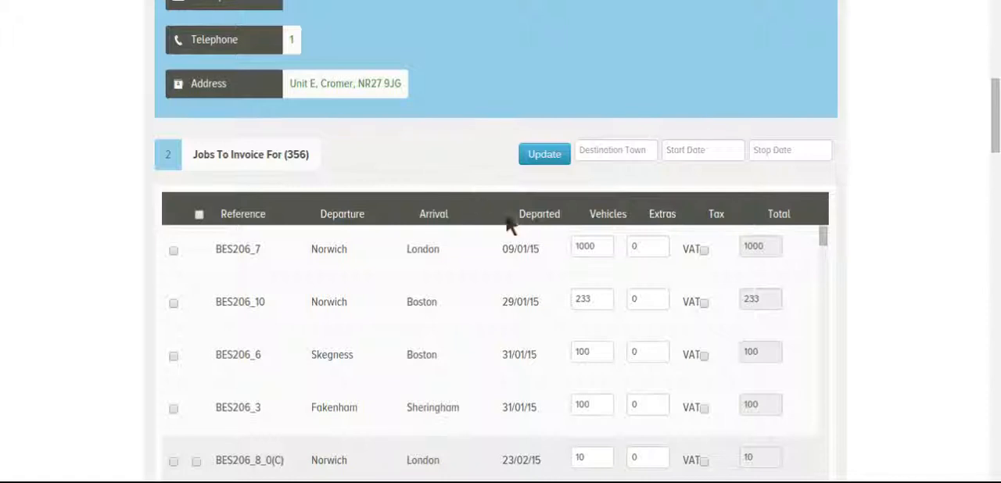
- Add the Norwich to London job BES206_7 to the invoice
scroll(863, 211, down, 2)
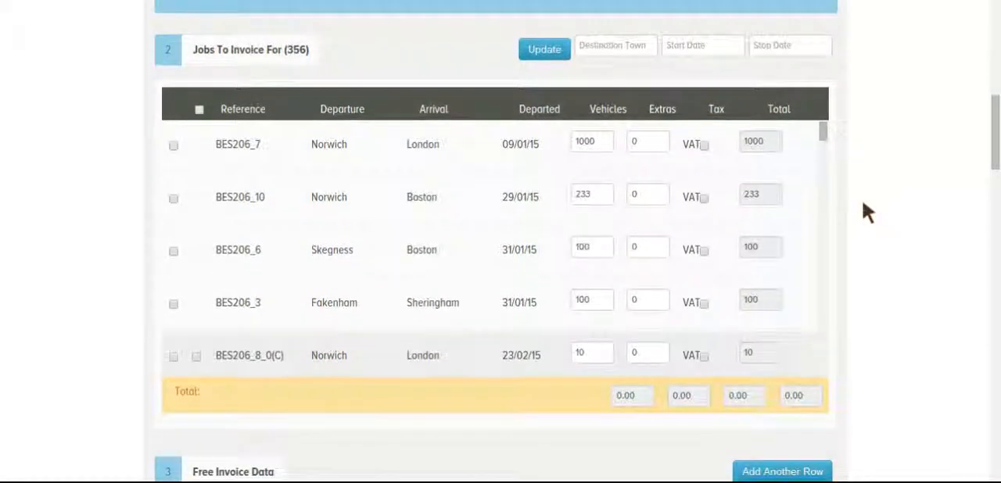
scroll(802, 219, down, 2)
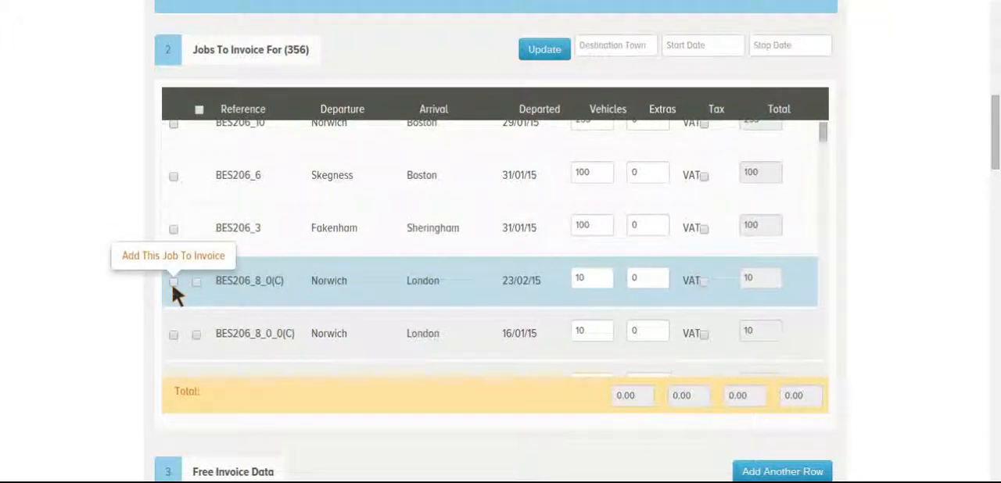
scroll(690, 233, up, 3)
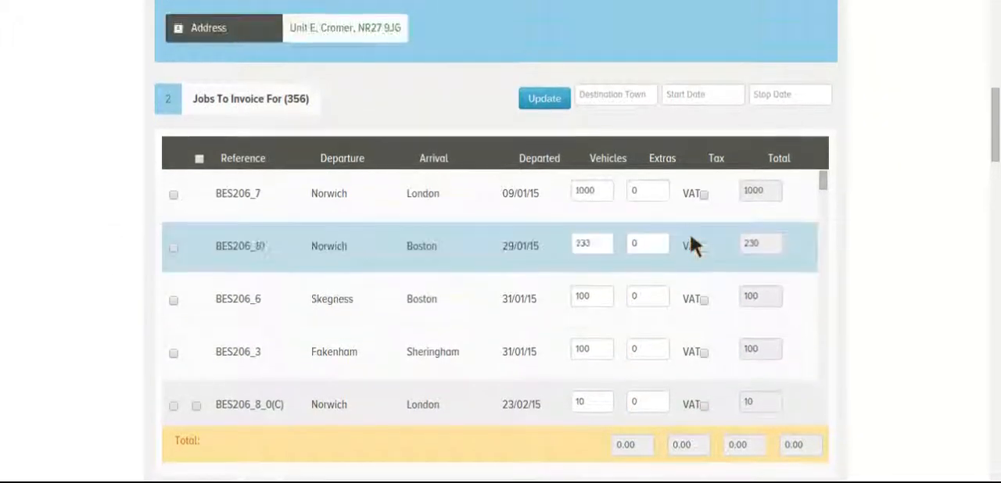
scroll(690, 243, up, 1)
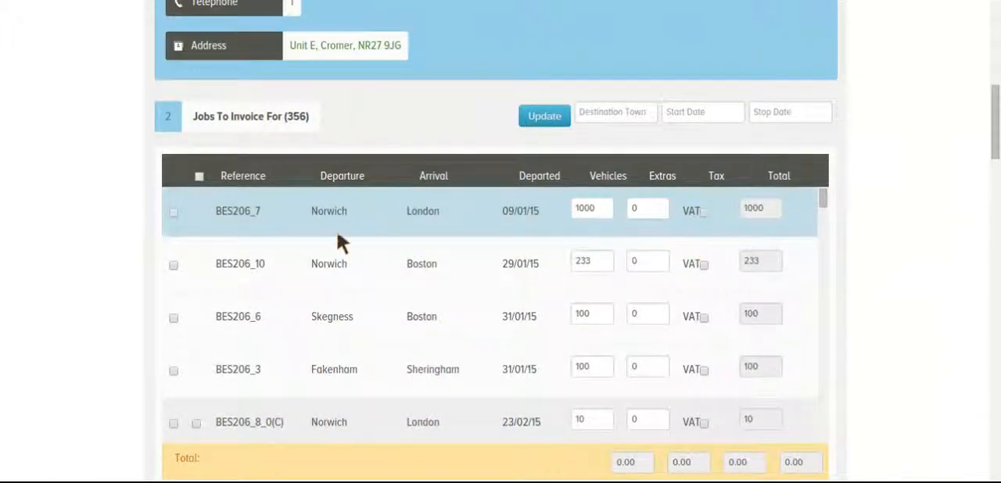
click(174, 211)
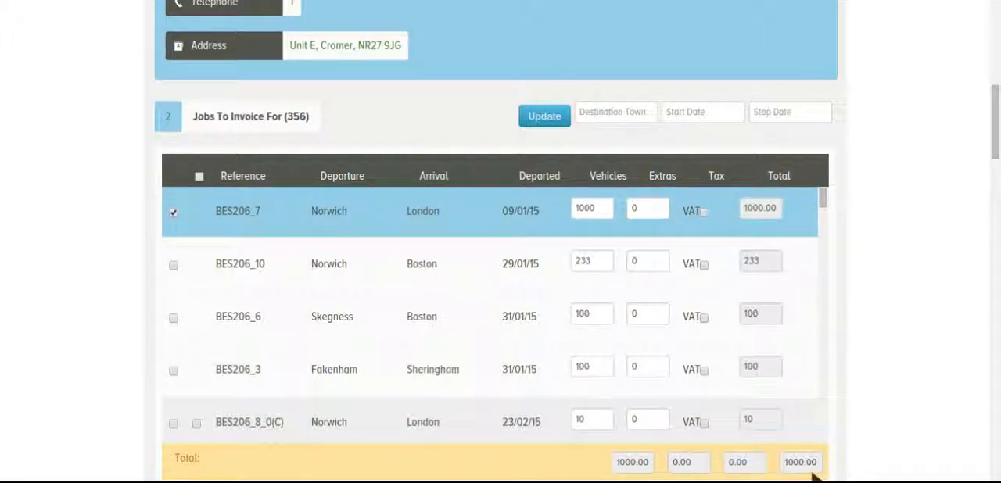
- Try adding jobs BES206_10 and BES206_6 to the invoice, and take both off again
scroll(882, 379, down, 1)
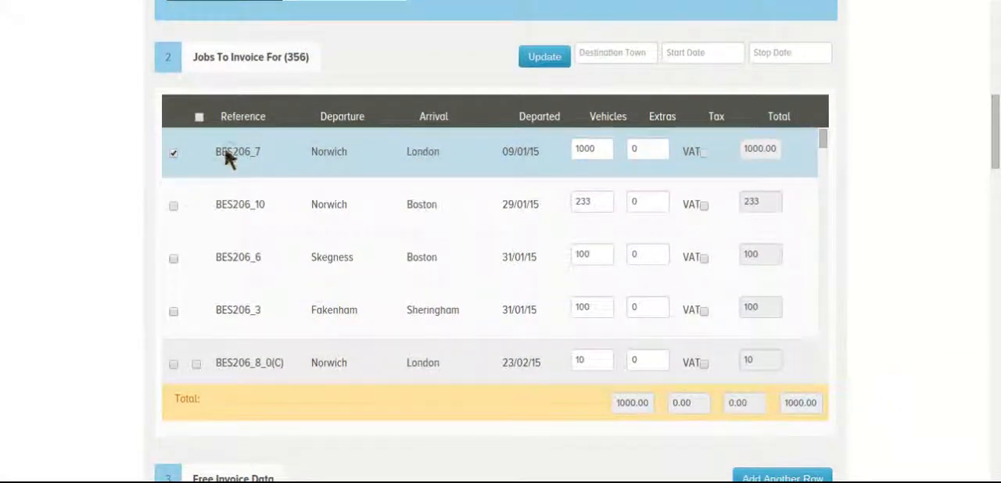
click(174, 206)
click(173, 260)
scroll(843, 348, down, 1)
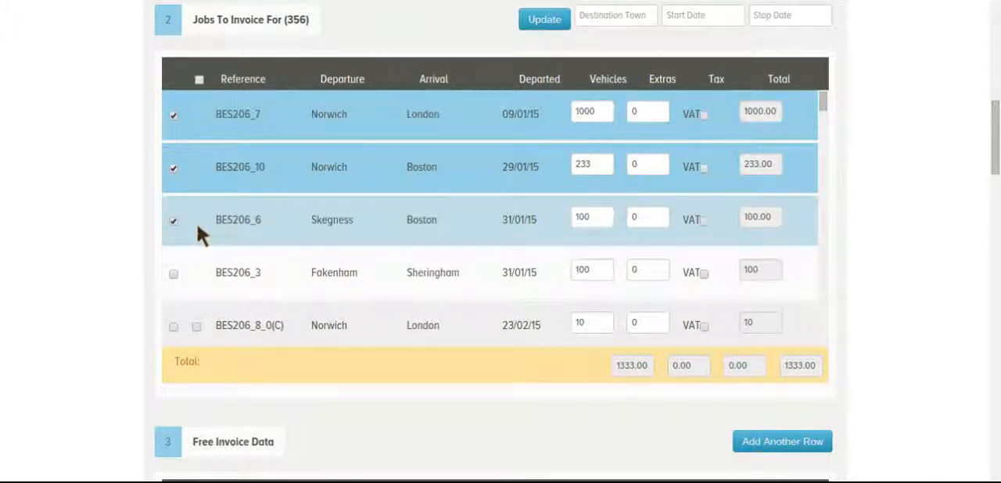
click(174, 221)
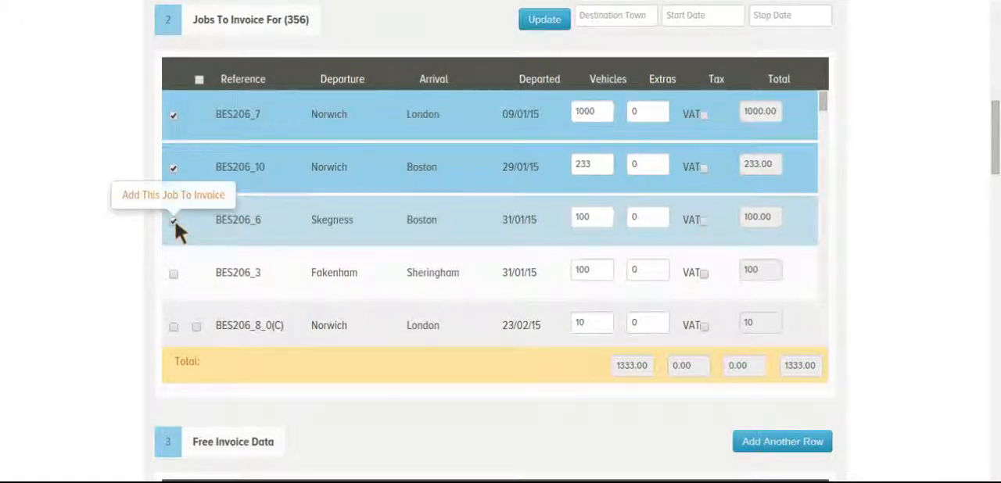
click(175, 173)
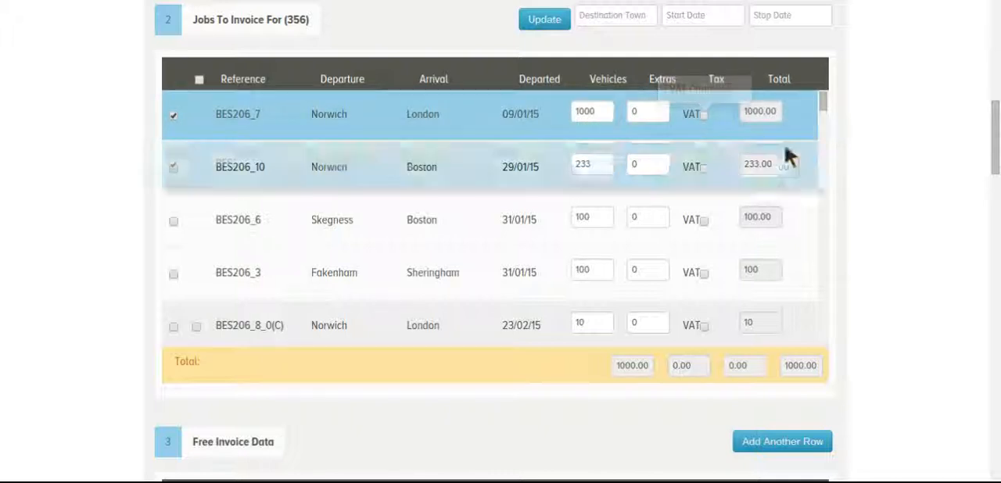
- Try making job BES206_7 VAT chargeable, and remove the VAT again
click(705, 116)
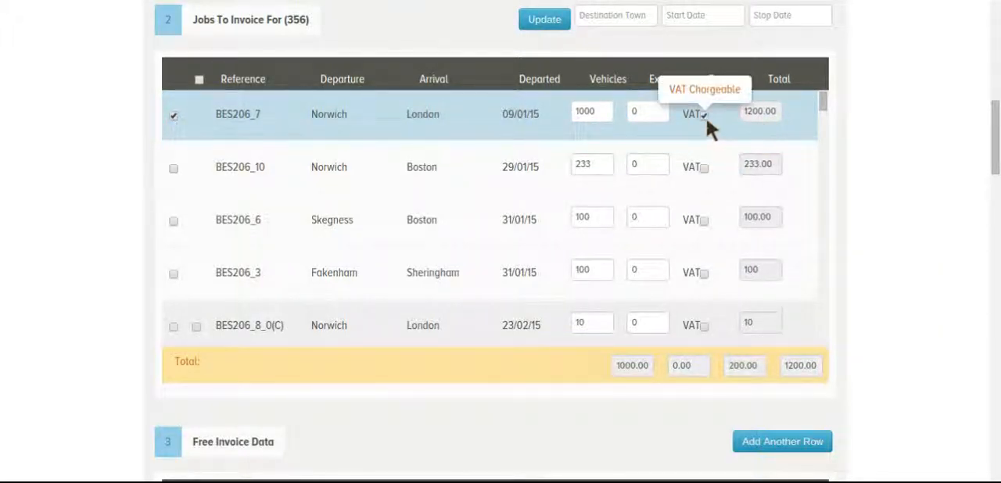
click(706, 116)
- Include a free invoice line "Ferry crossing" with a subtotal of 50.00 and VAT charged
scroll(866, 128, down, 4)
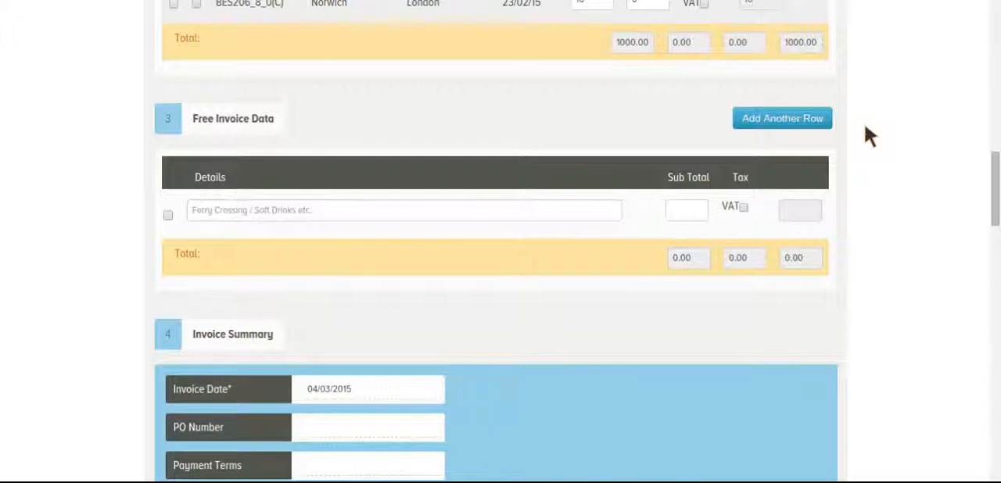
click(169, 214)
click(217, 213)
text(Fe)
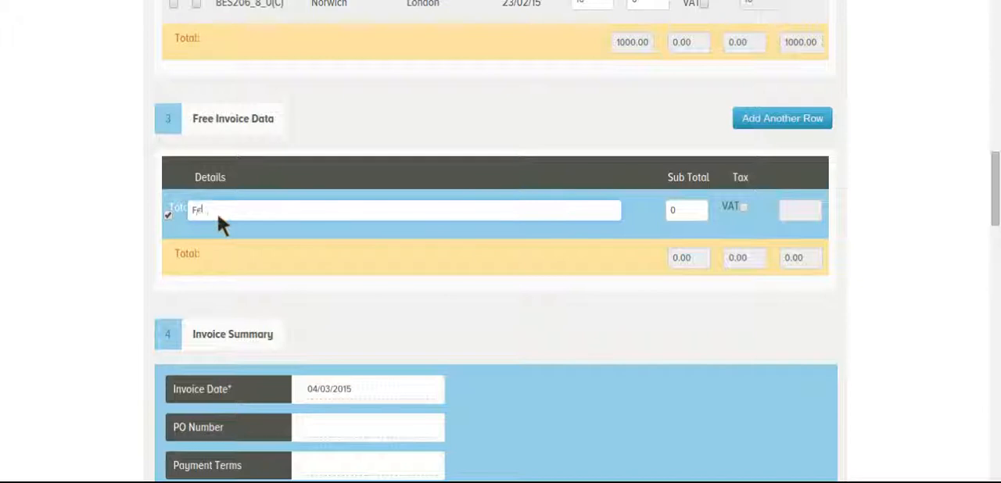
text(rry crossing)
click(689, 206)
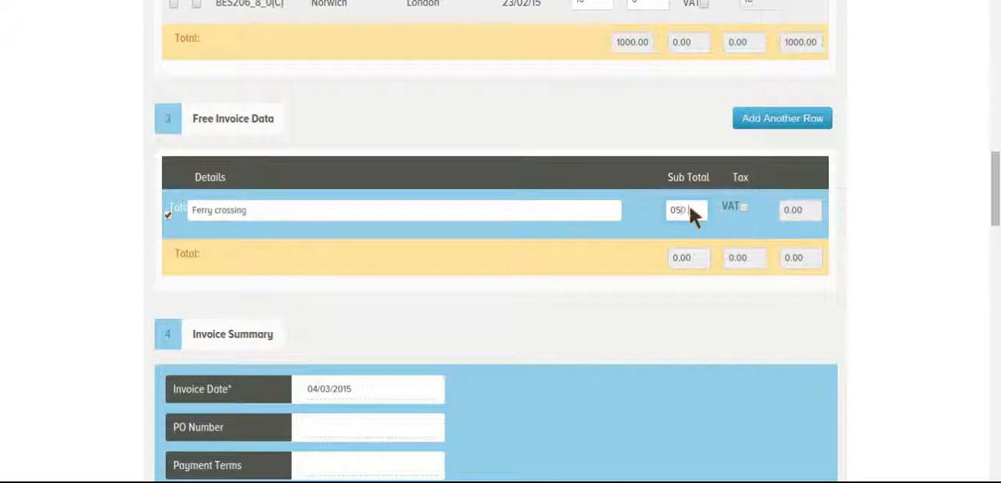
click(744, 207)
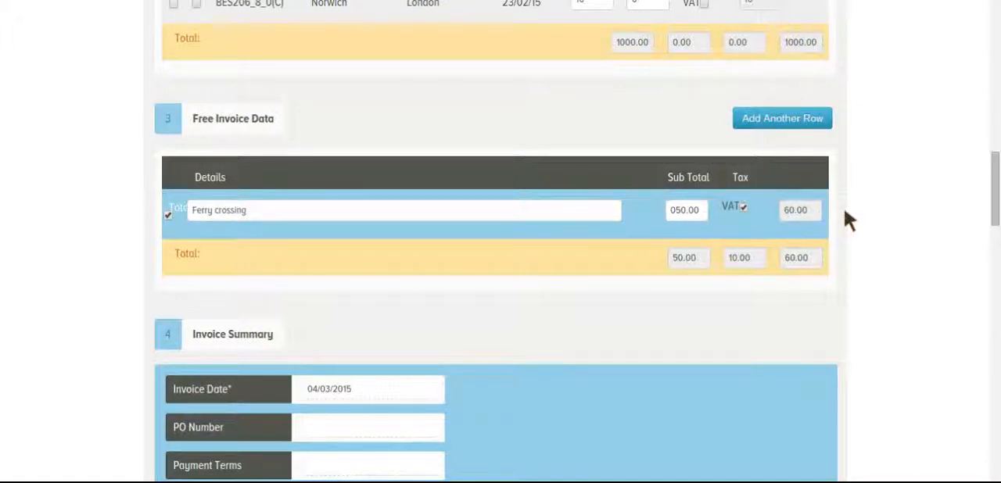
- Review the free invoice line's totals and the date, PO number, payment terms and notes fields in the invoice summary
scroll(845, 211, down, 2)
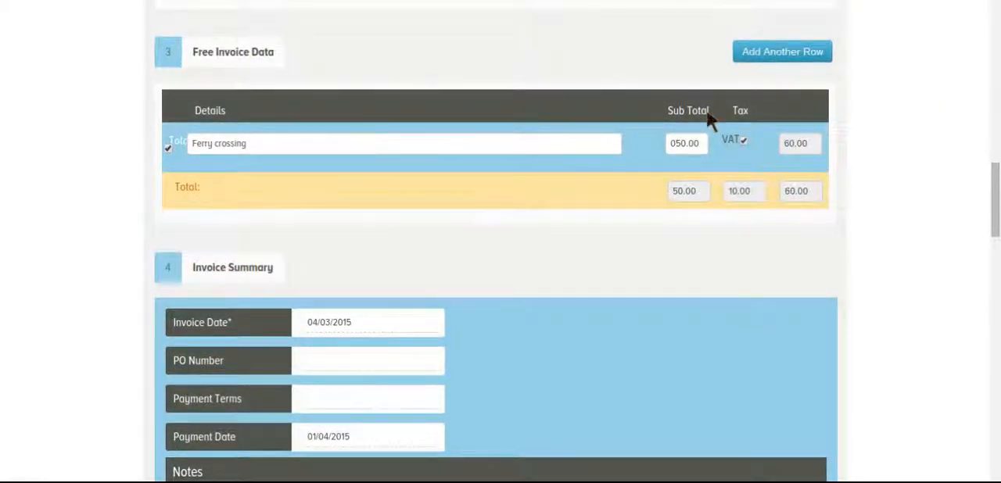
scroll(874, 123, up, 1)
scroll(874, 123, down, 3)
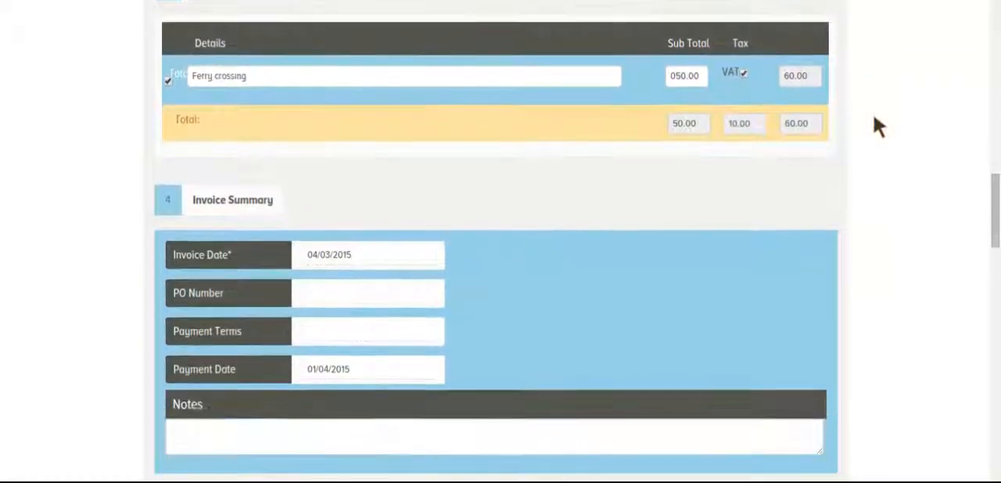
scroll(874, 118, down, 4)
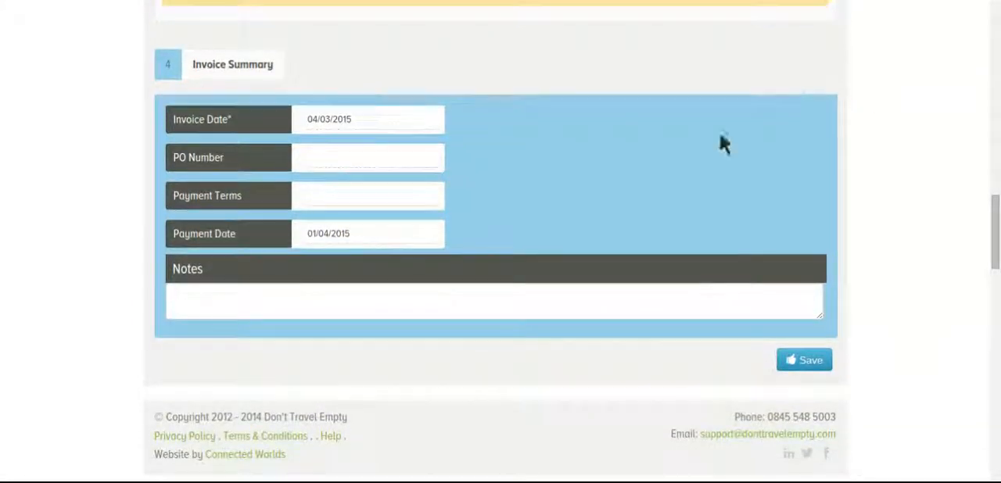
- Set the payment terms in the invoice summary to 7 days, leaving the invoice date and PO number as they are
click(392, 124)
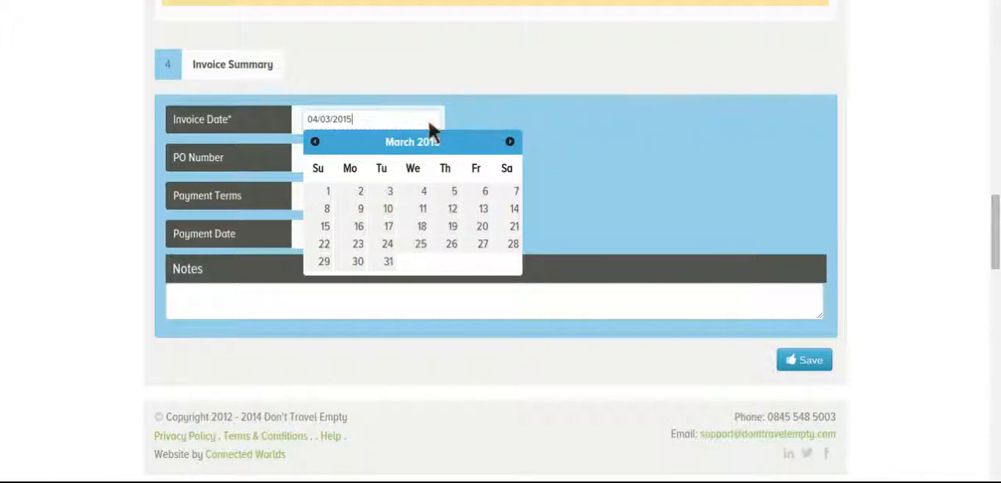
click(495, 121)
click(410, 157)
click(398, 205)
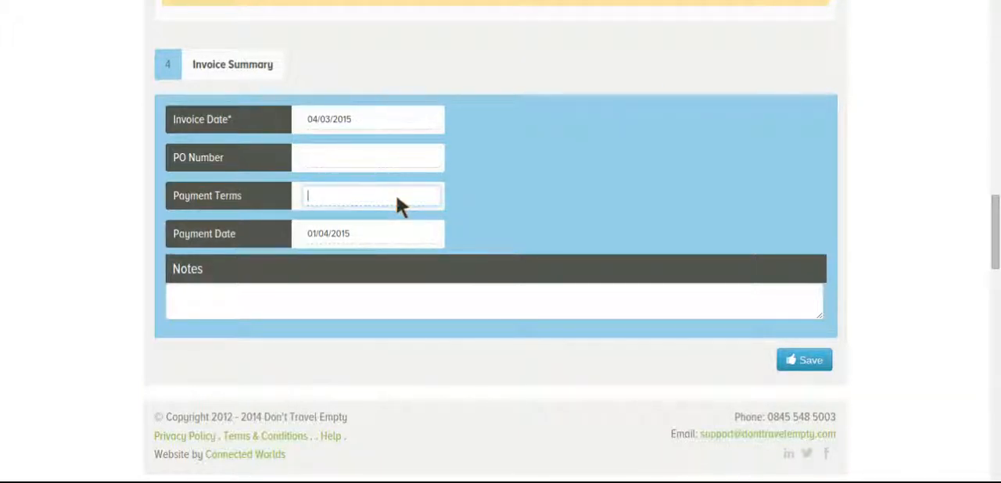
text(7 days)
- Set the payment date to 11/03/15 and save the invoice without notes
click(388, 231)
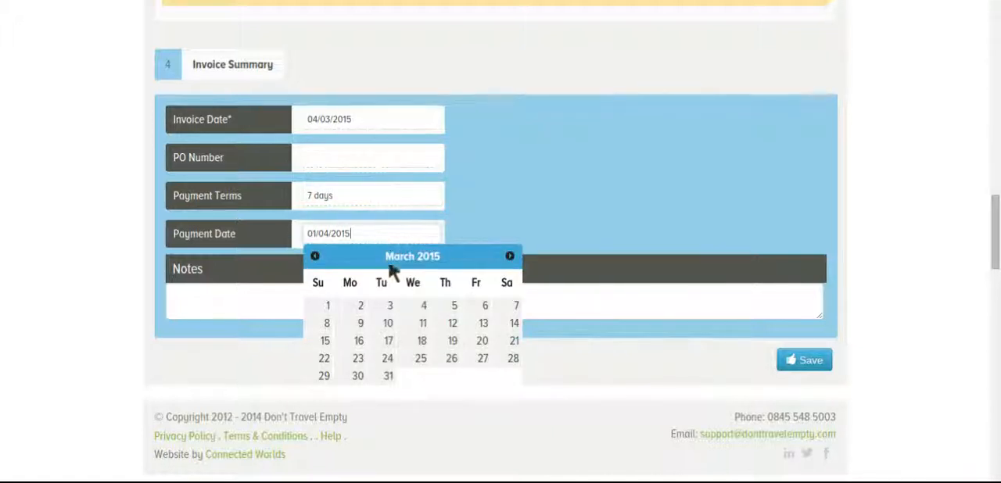
click(422, 323)
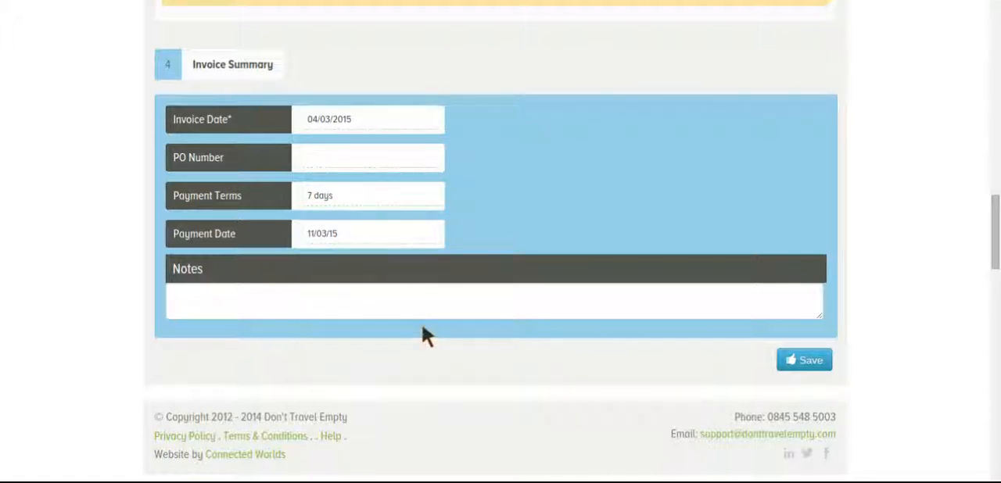
click(406, 305)
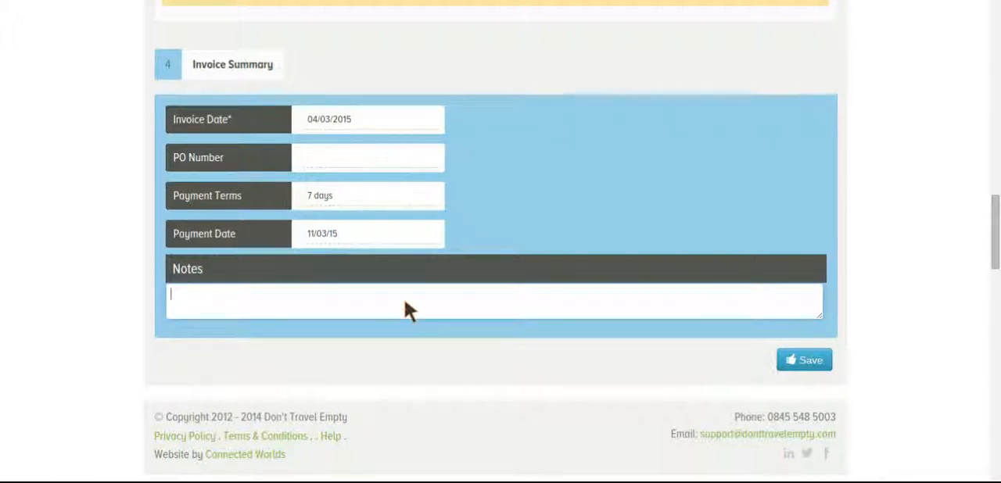
click(814, 366)
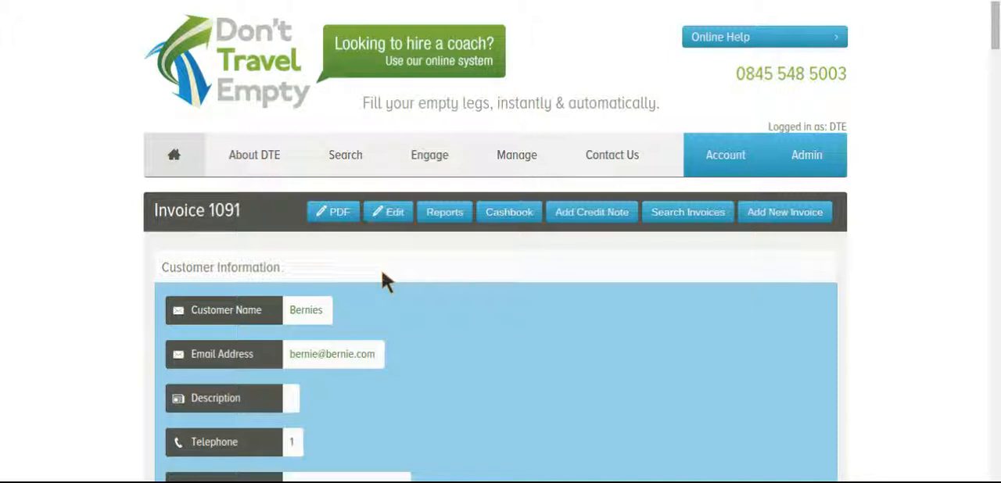
- Review the saved invoice's customer details, invoice information, payments, jobs and extras
scroll(381, 269, down, 5)
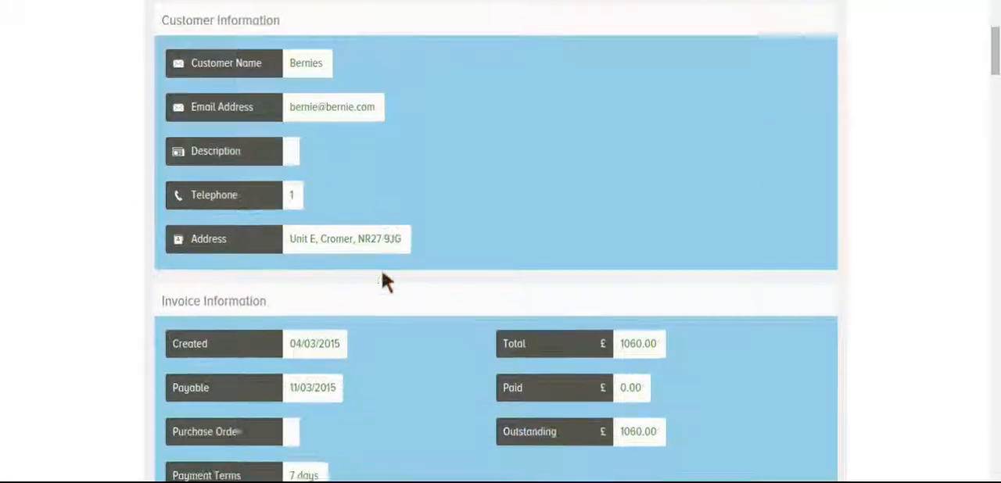
scroll(758, 241, down, 2)
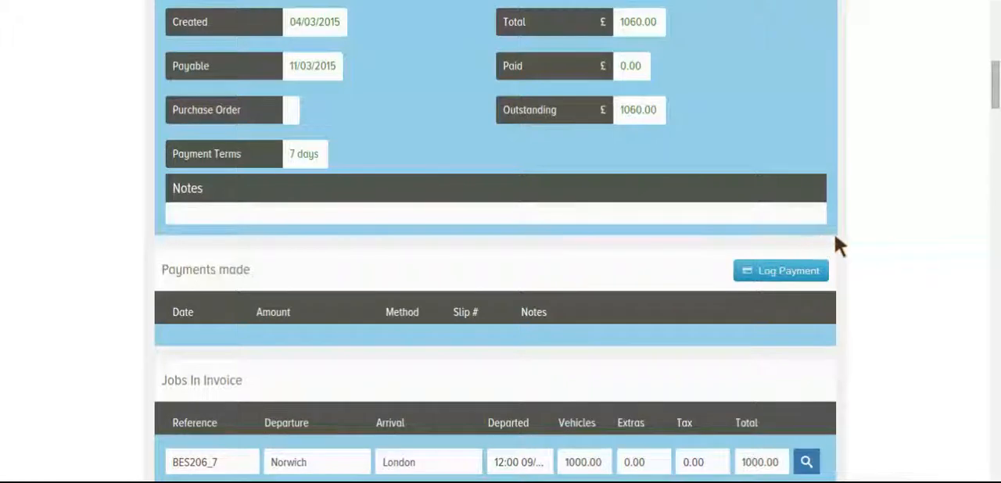
scroll(882, 239, down, 1)
scroll(883, 241, down, 2)
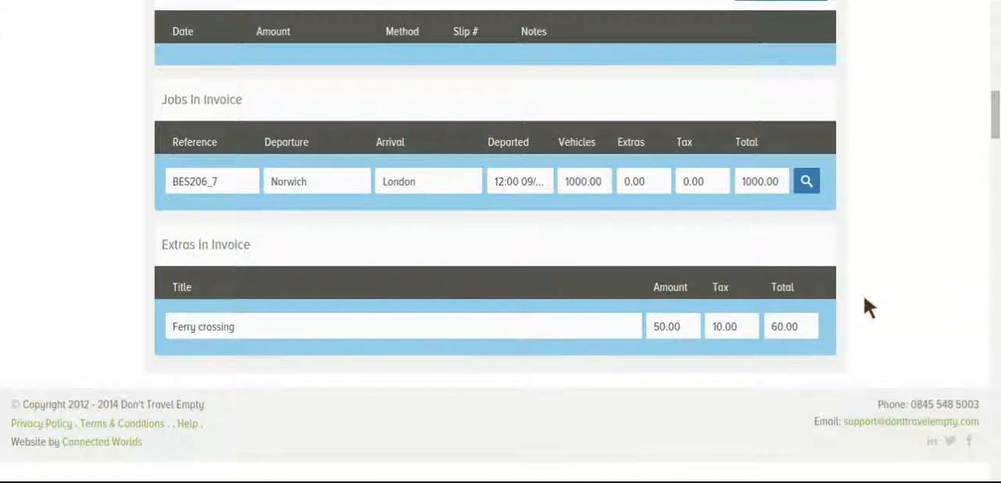
scroll(874, 305, up, 3)
scroll(874, 296, up, 4)
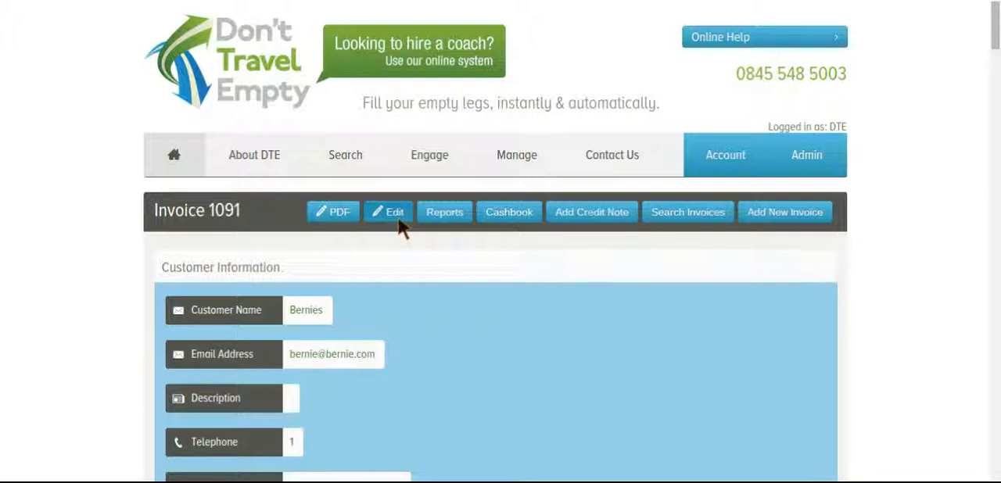
- Open the list of private hires
mouse_move(516, 156)
scroll(518, 171, down, 1)
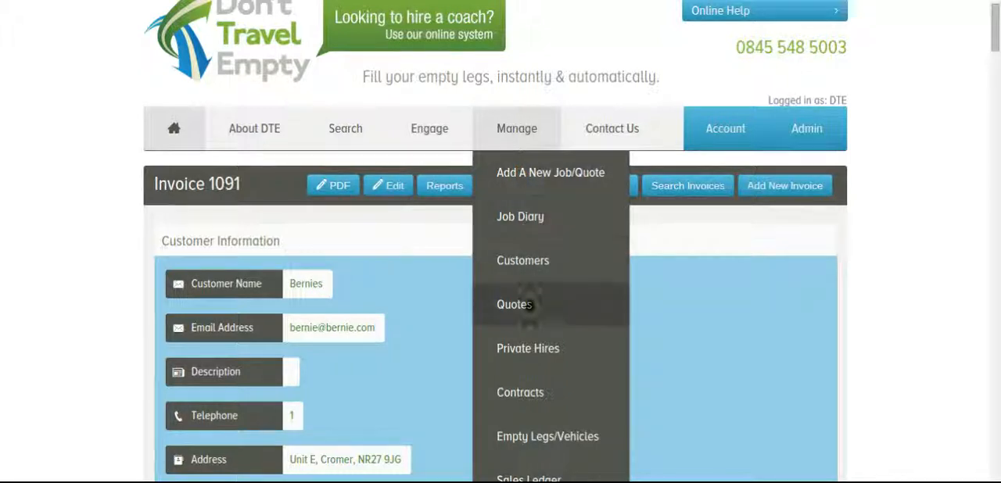
click(531, 346)
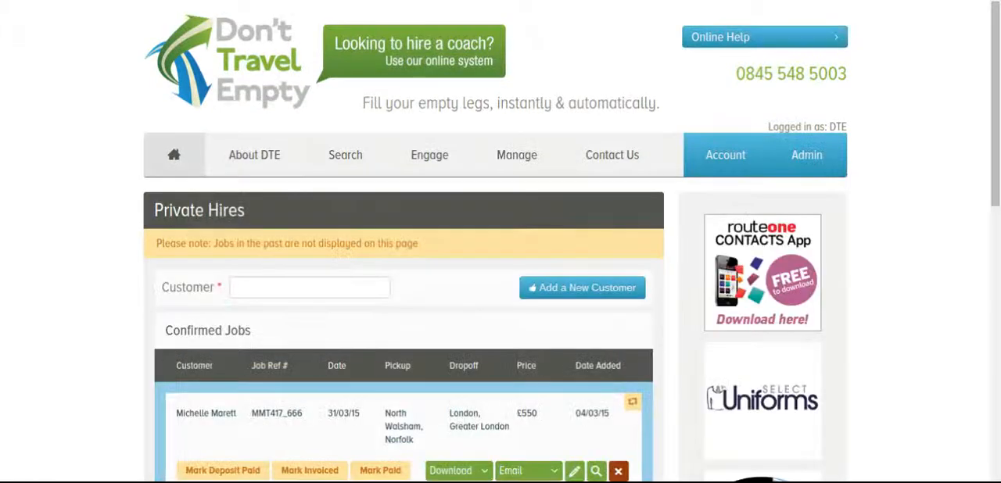
scroll(910, 192, down, 1)
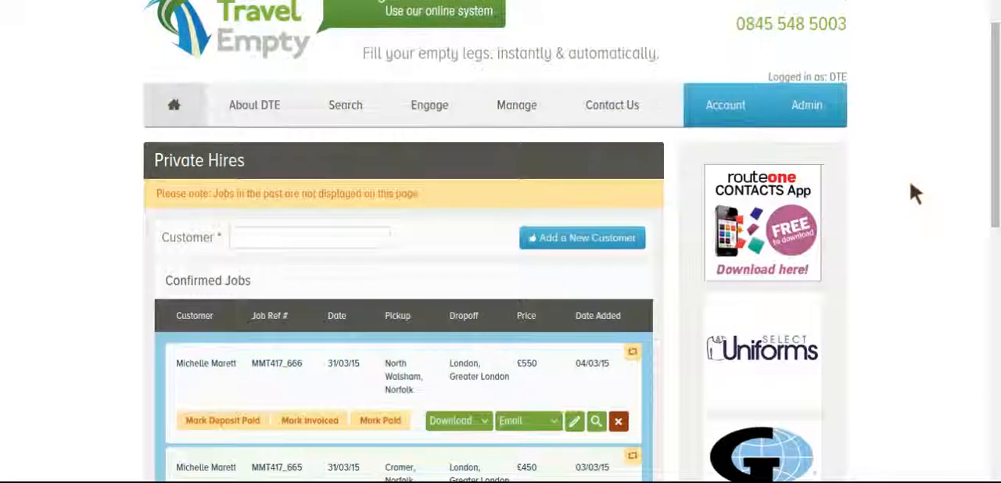
- Download the invoice for the confirmed North Walsham to London job dated 31/03/15
mouse_move(516, 118)
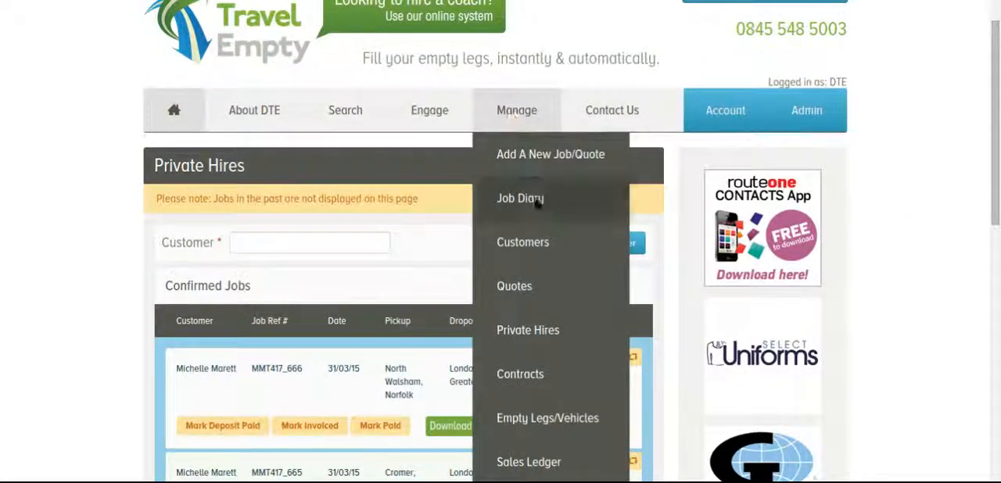
scroll(865, 250, down, 3)
scroll(865, 244, down, 2)
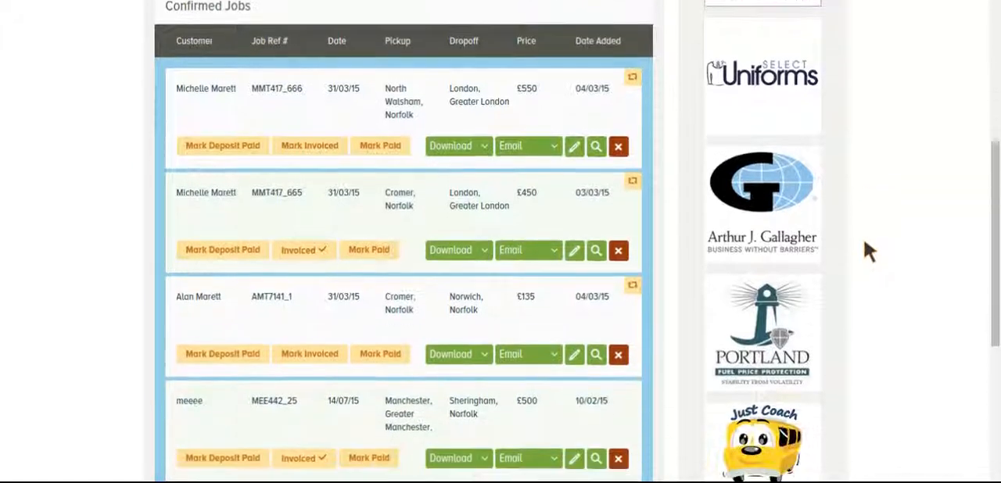
scroll(863, 239, up, 1)
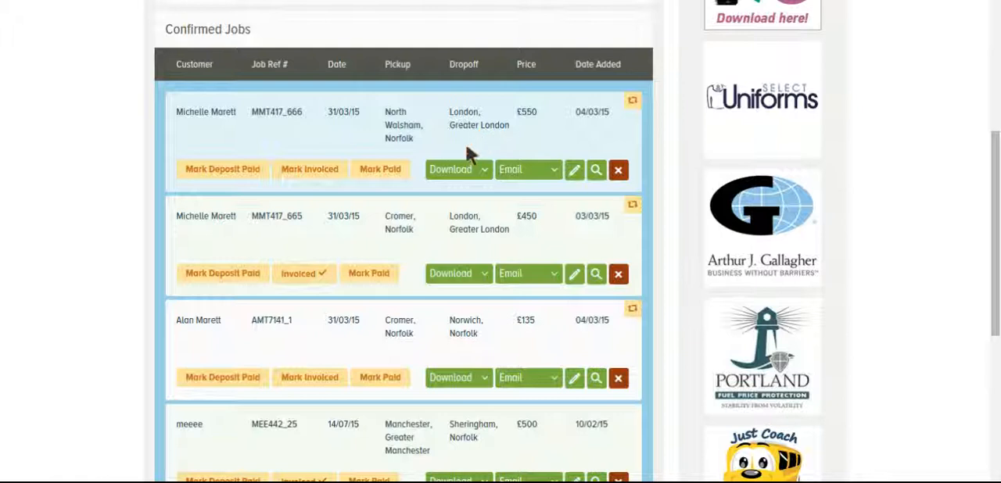
click(469, 165)
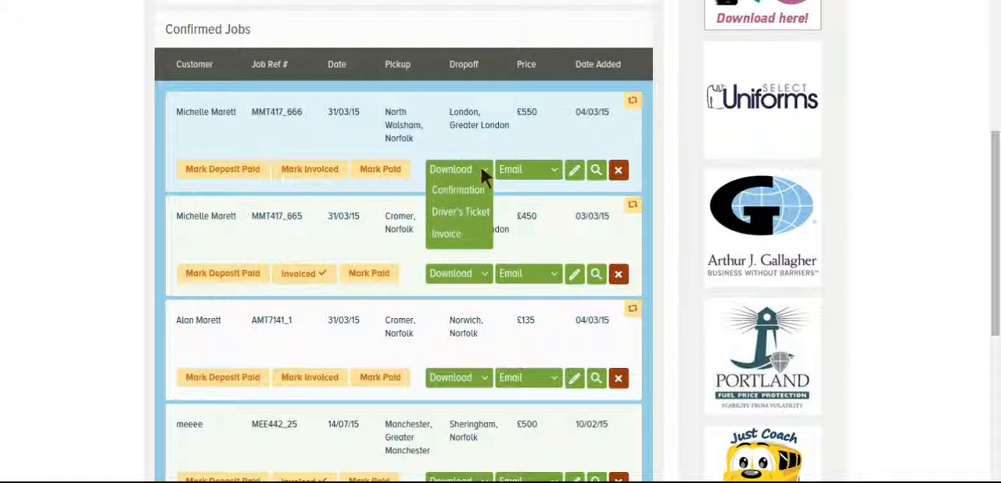
click(458, 233)
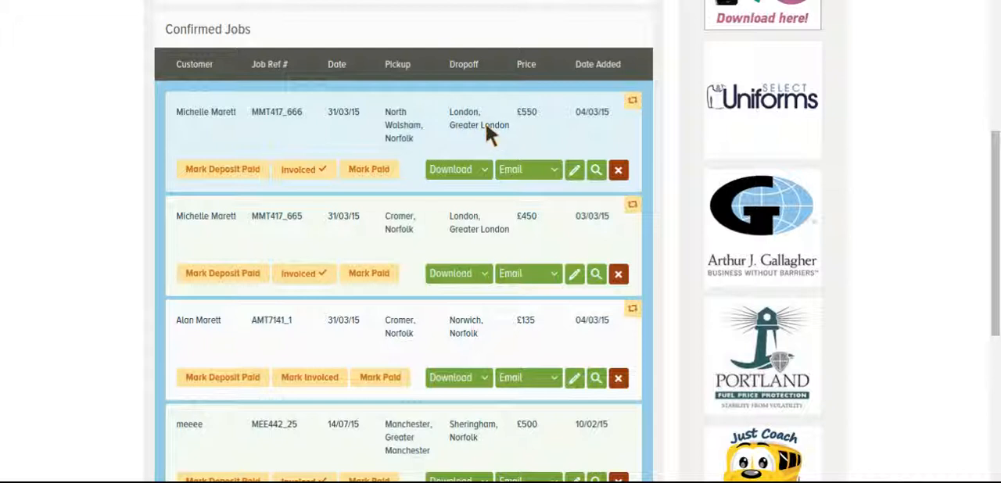
- Open the sales ledger and go to its invoice search page
scroll(892, 133, up, 3)
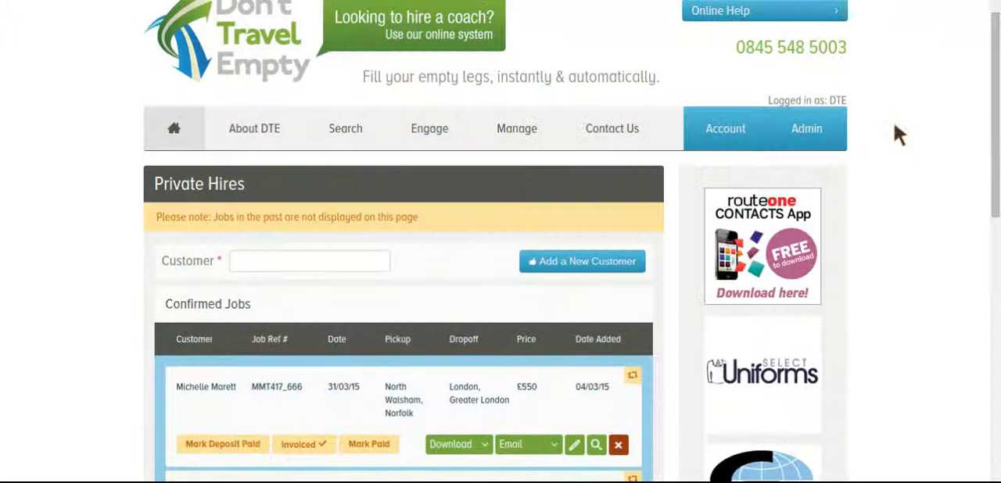
mouse_move(518, 155)
scroll(527, 219, down, 1)
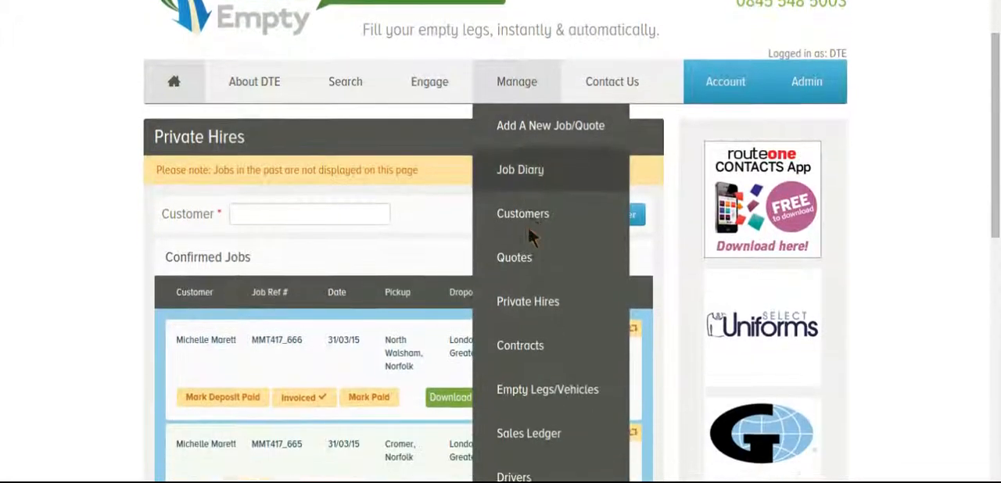
scroll(528, 231, down, 2)
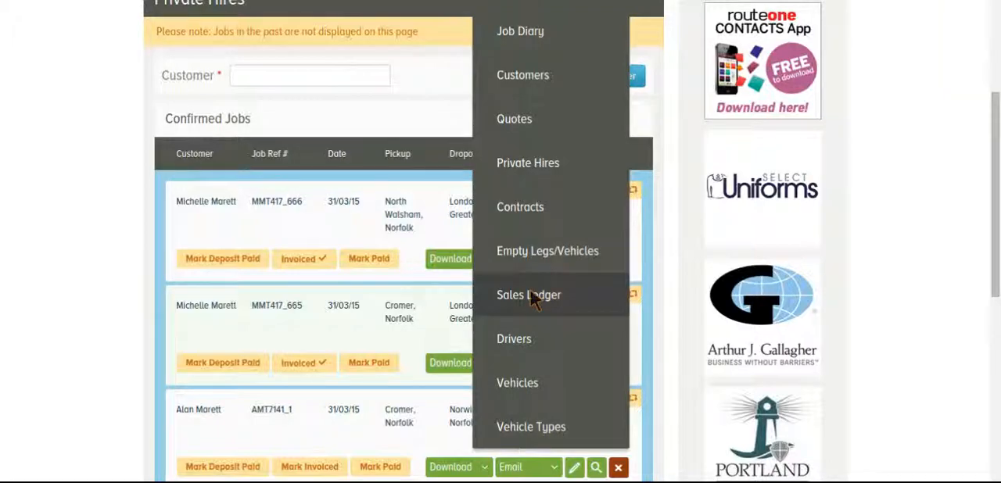
click(531, 297)
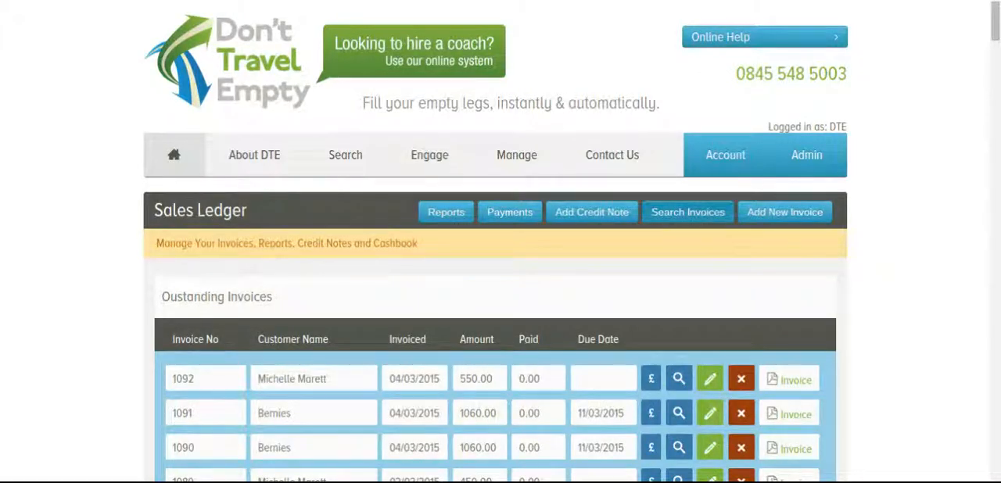
click(676, 222)
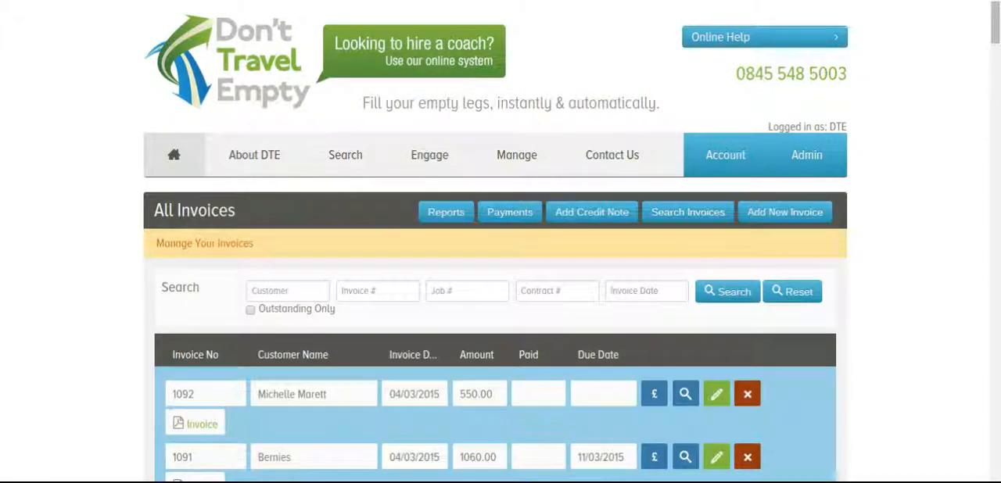
- Search all invoices by the private hire customer's name and look through that customer's invoices and their available actions
click(312, 291)
text(michelle)
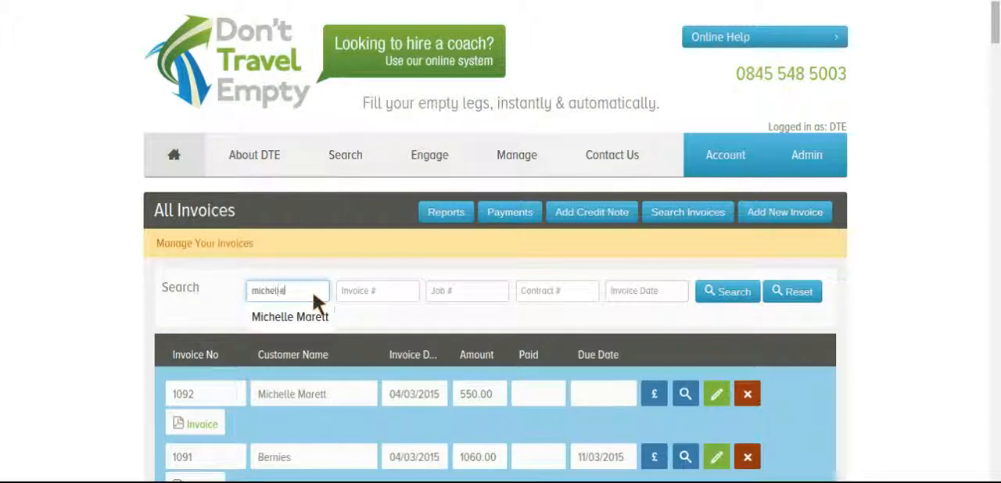
click(301, 316)
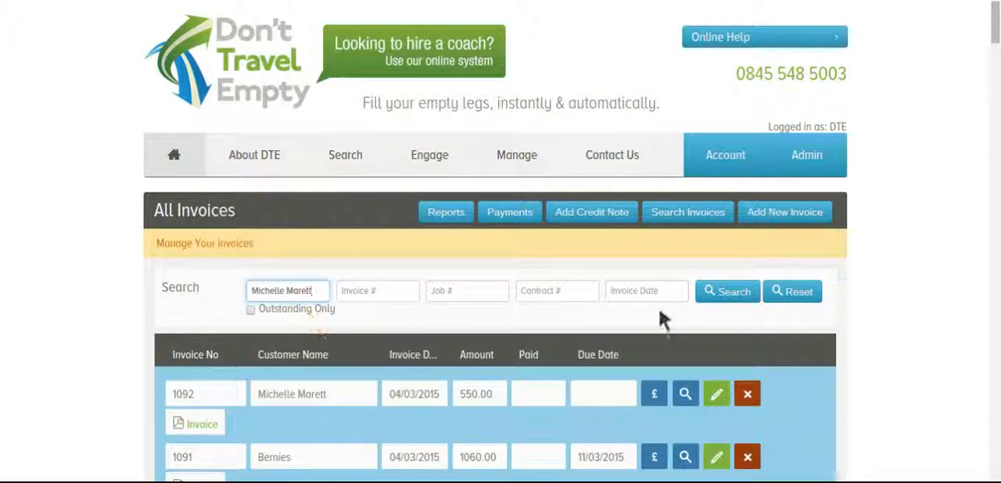
click(724, 304)
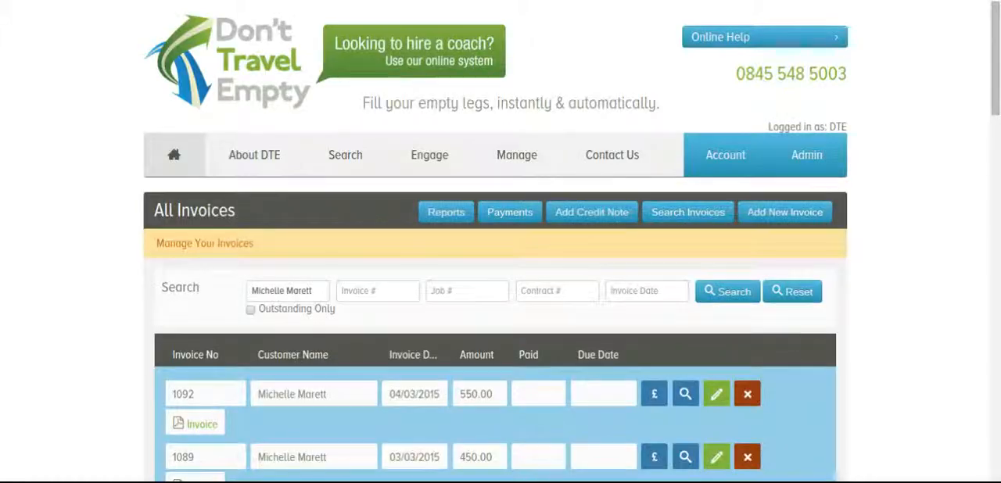
scroll(945, 212, down, 3)
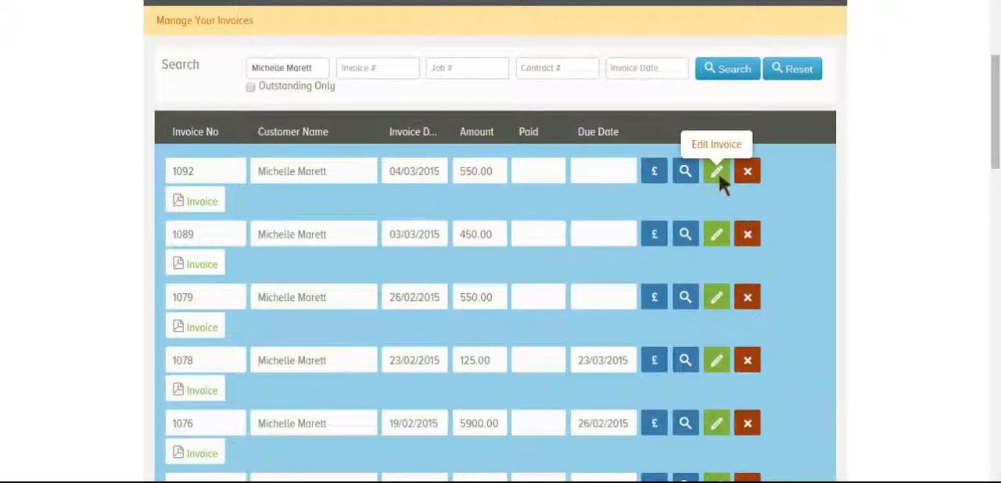
scroll(918, 163, up, 1)
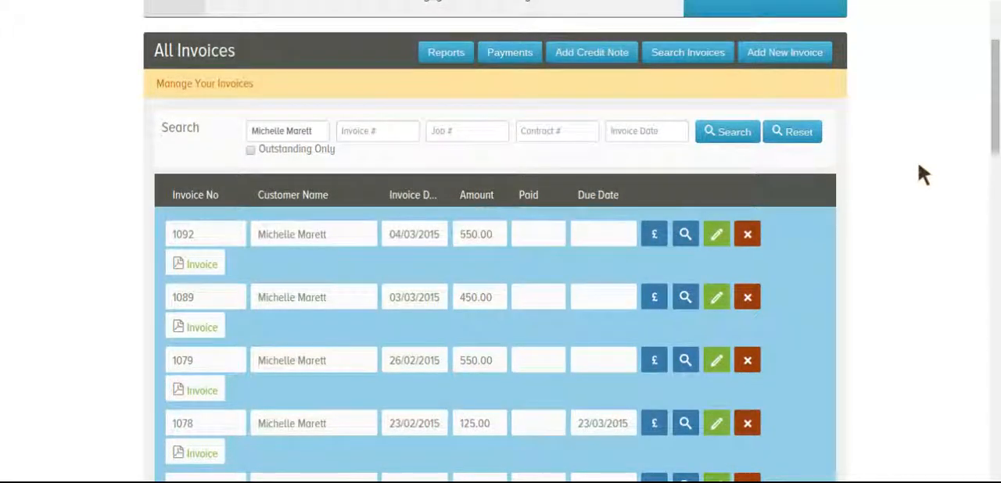
scroll(623, 223, down, 1)
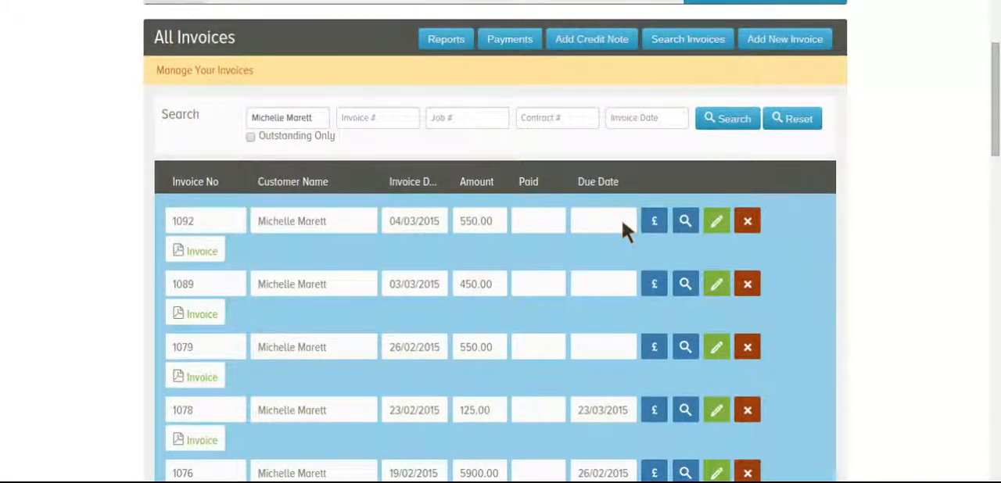